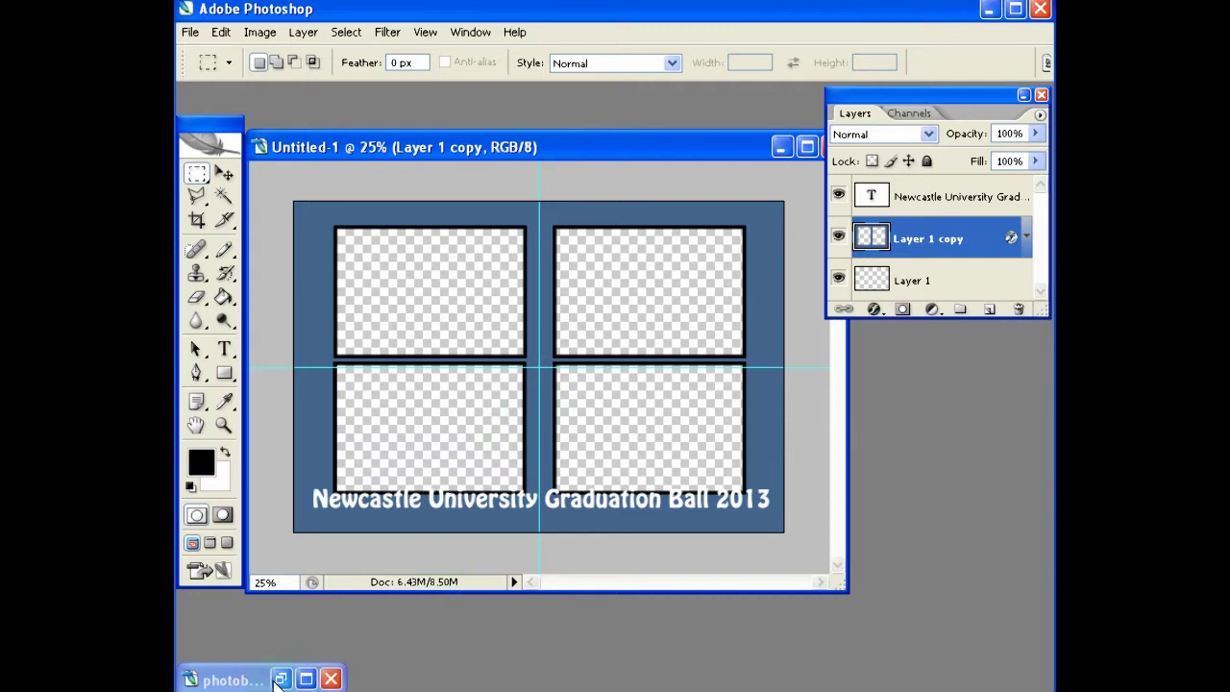
Glance at the reference layout image, then confirm Units & Rulers preferences measure rulers in pixels
click(274, 684)
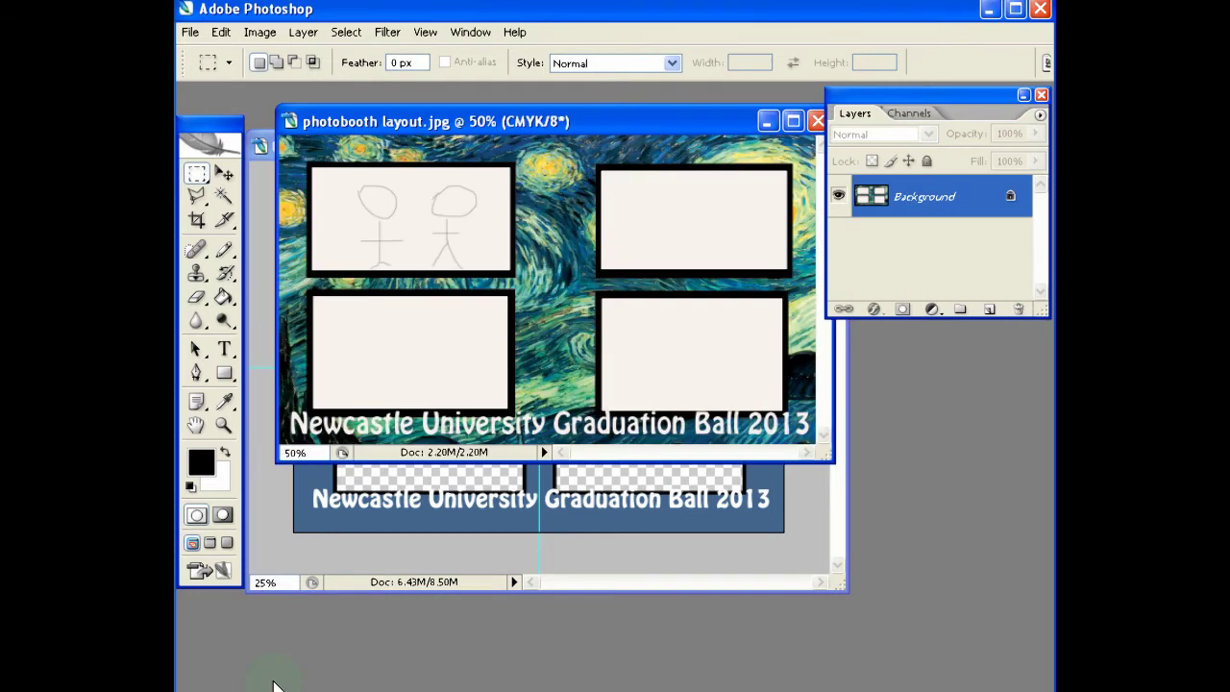
click(766, 121)
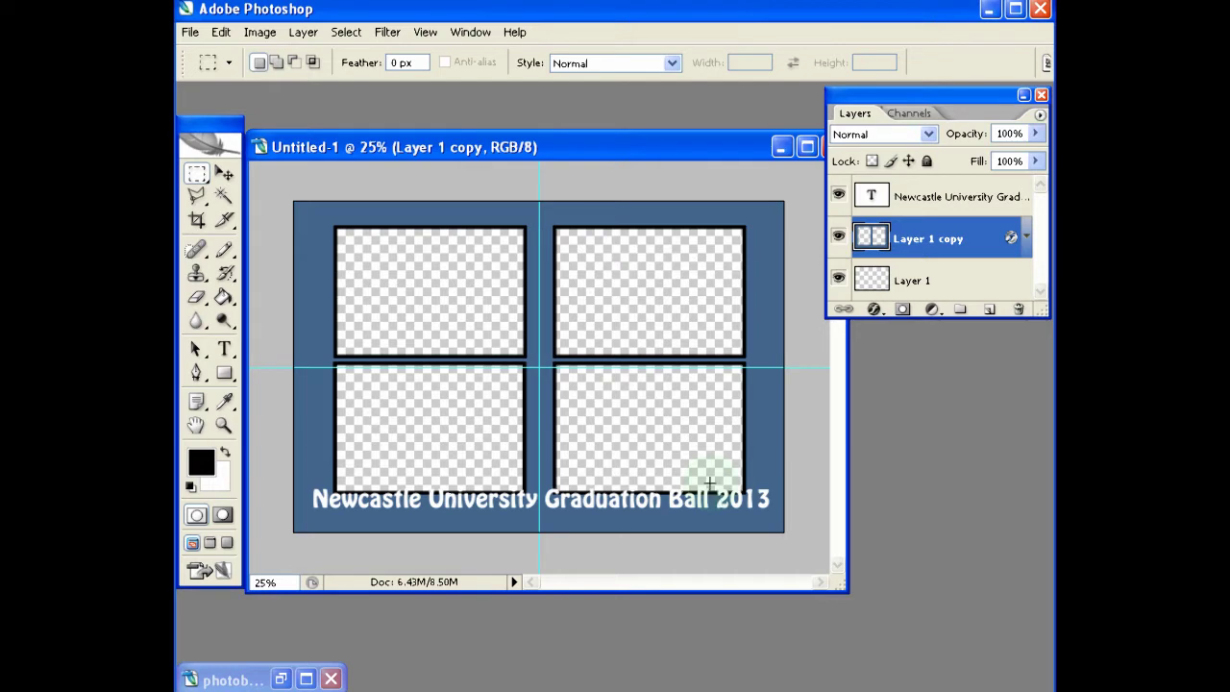
click(227, 34)
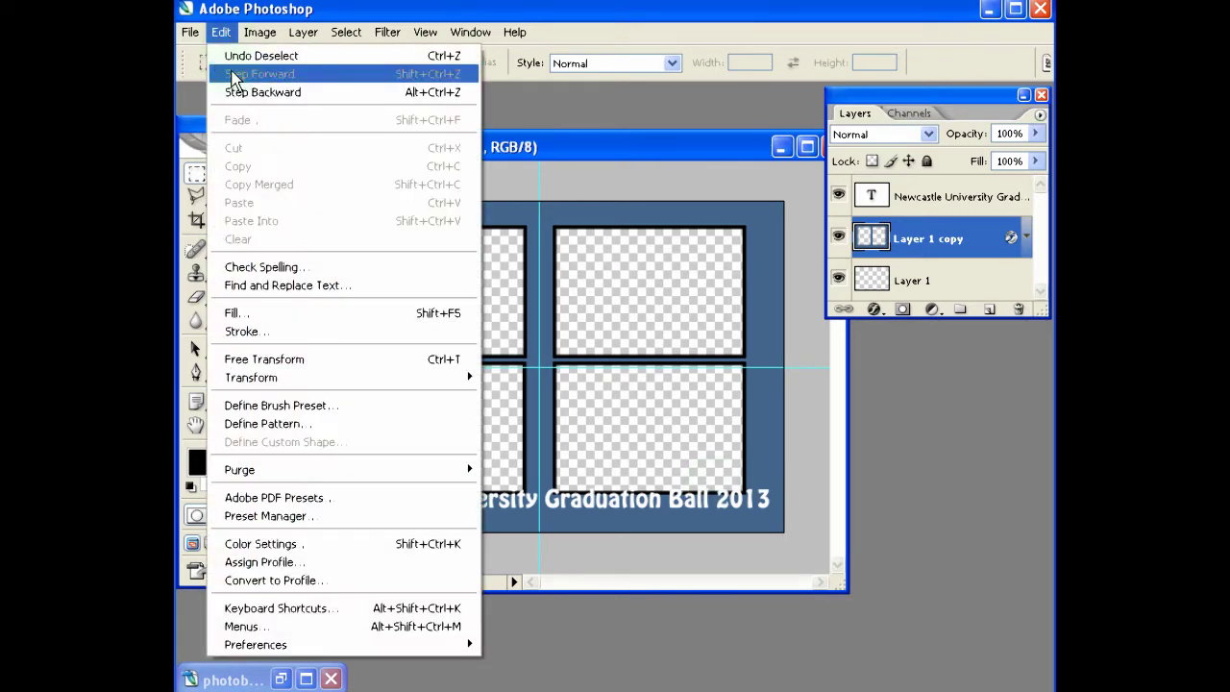
mouse_move(309, 644)
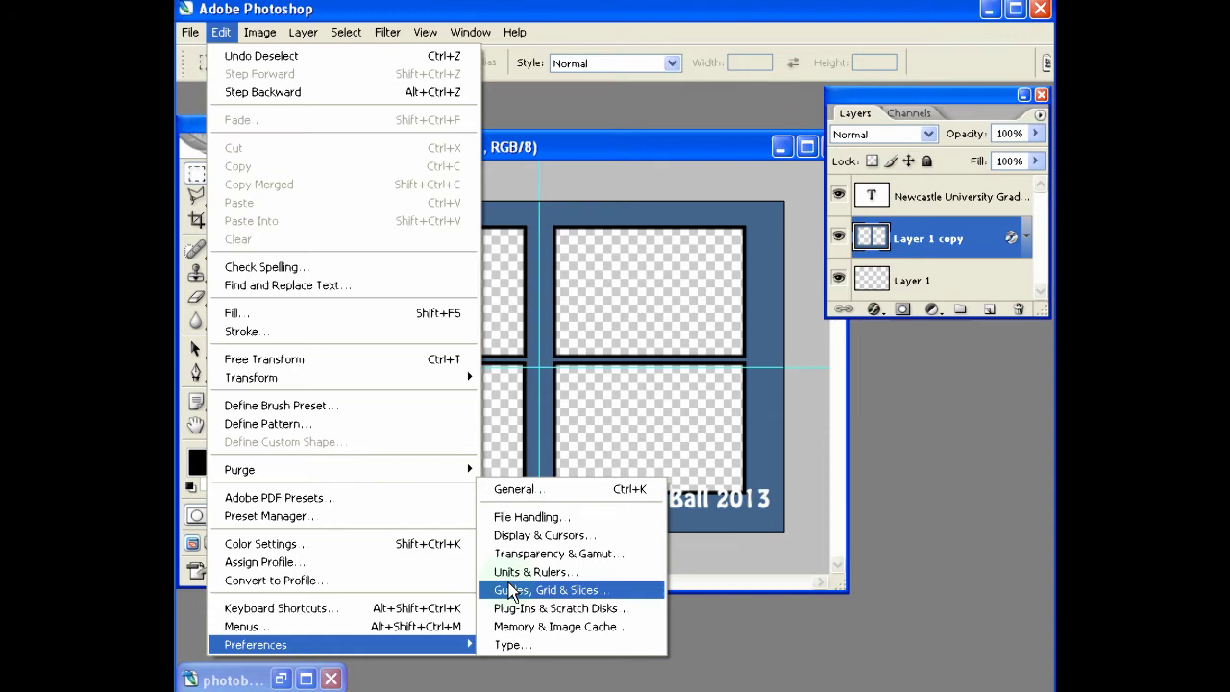
click(510, 571)
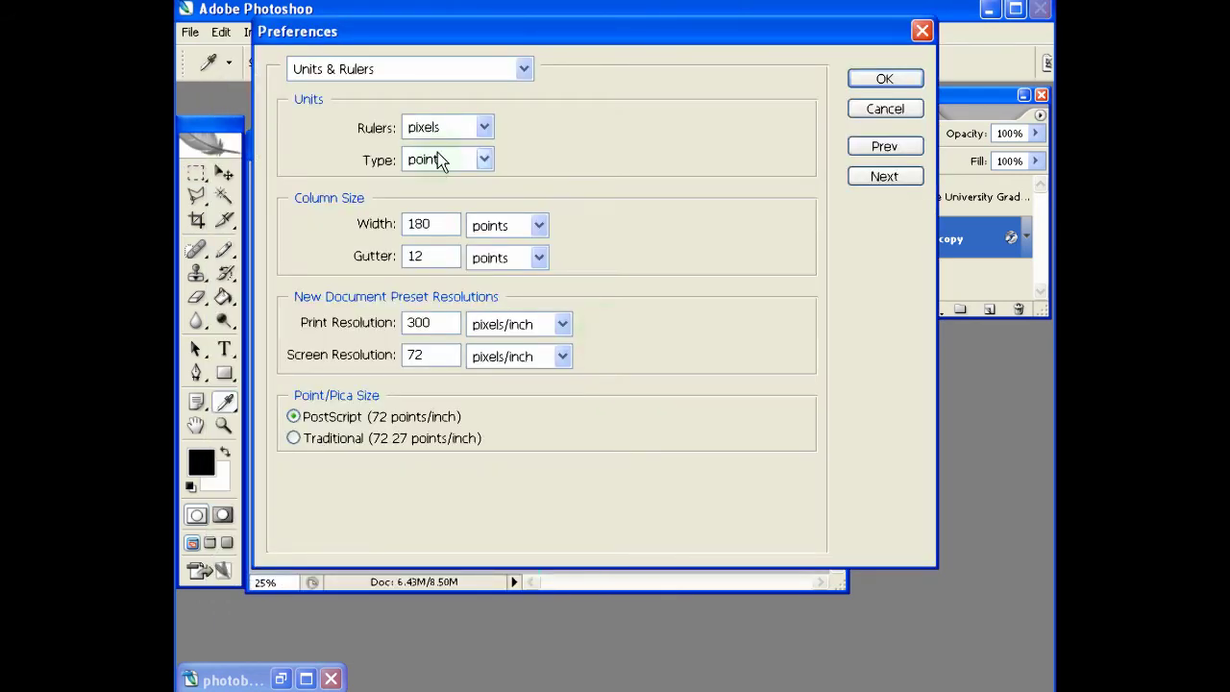
click(874, 83)
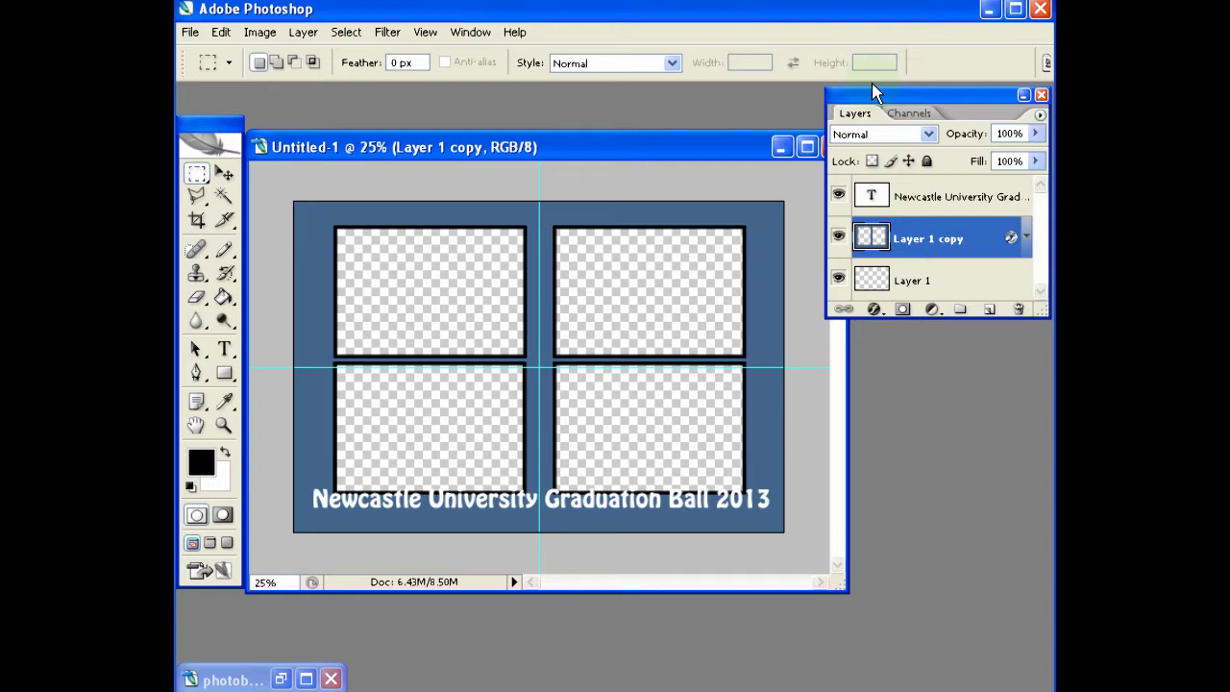
Show the Info panel and marquee the top-left photo box, reading 709 × 488 pixels
click(459, 36)
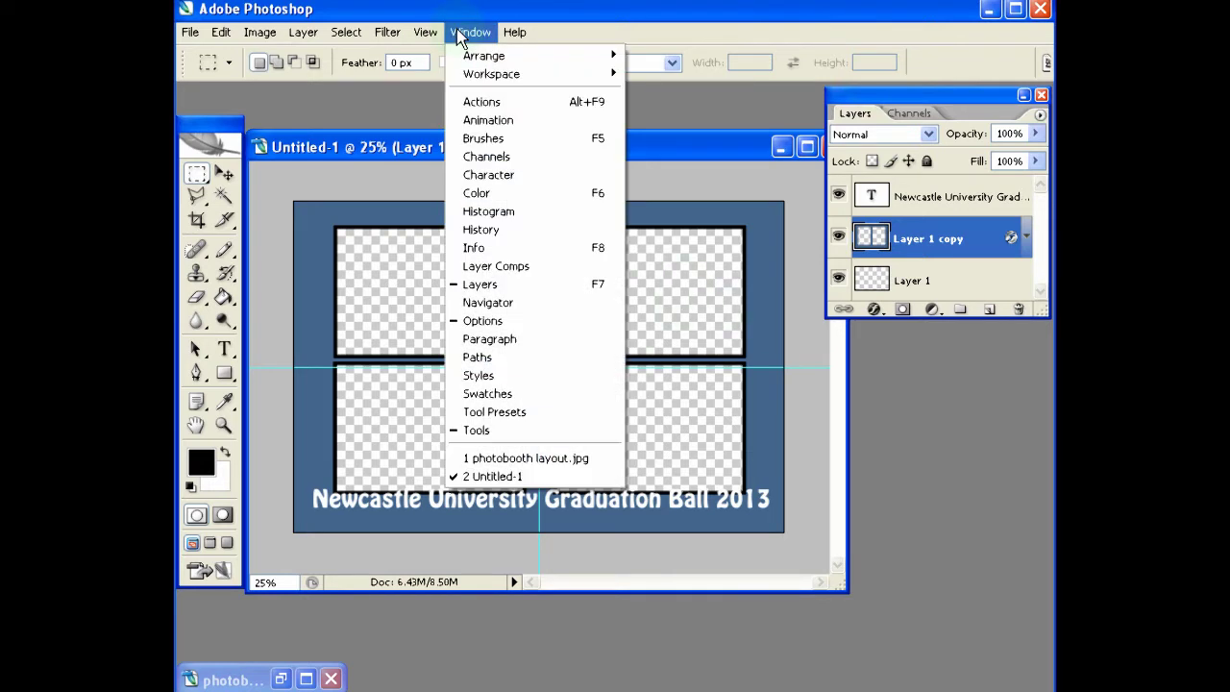
click(467, 248)
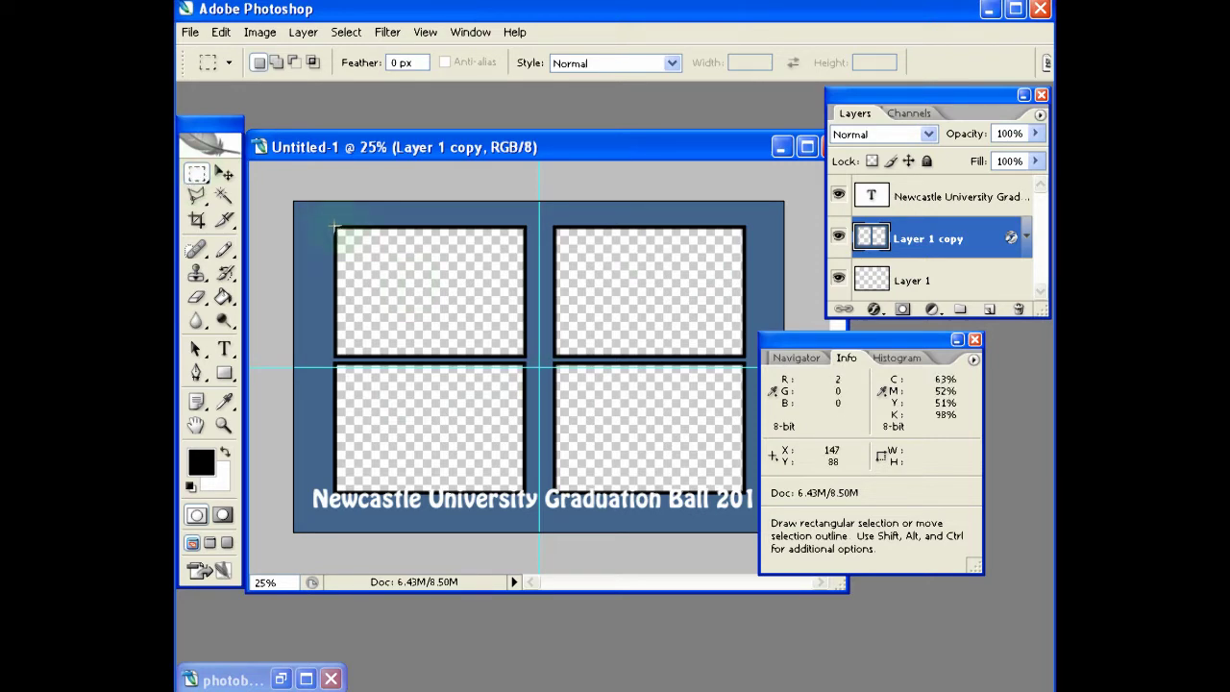
drag(335, 227, 529, 357)
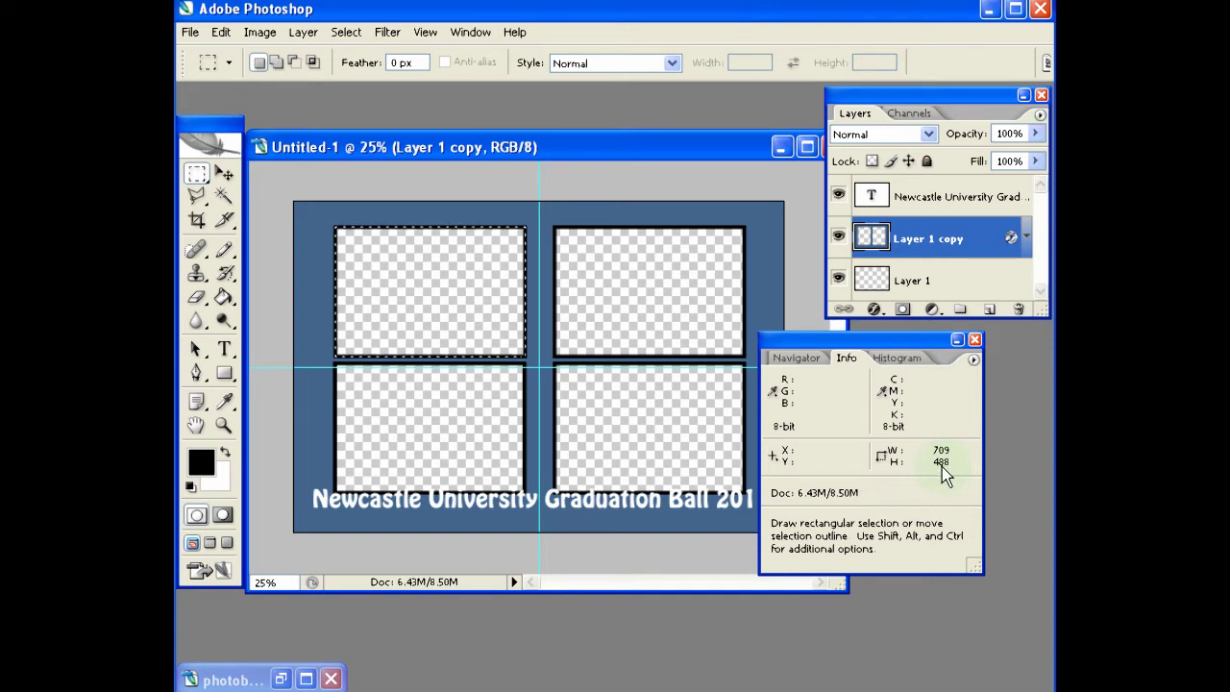
In PSRemote, open Photobooth Settings and its Custom layout settings dialog
click(755, 688)
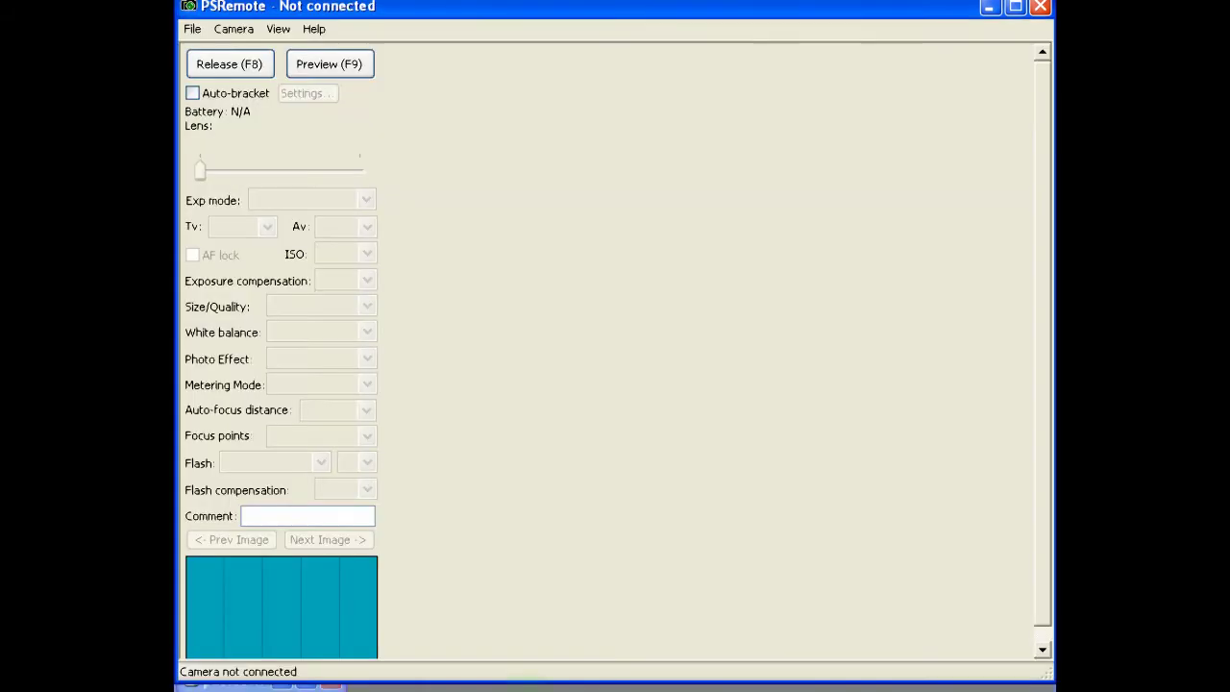
click(192, 29)
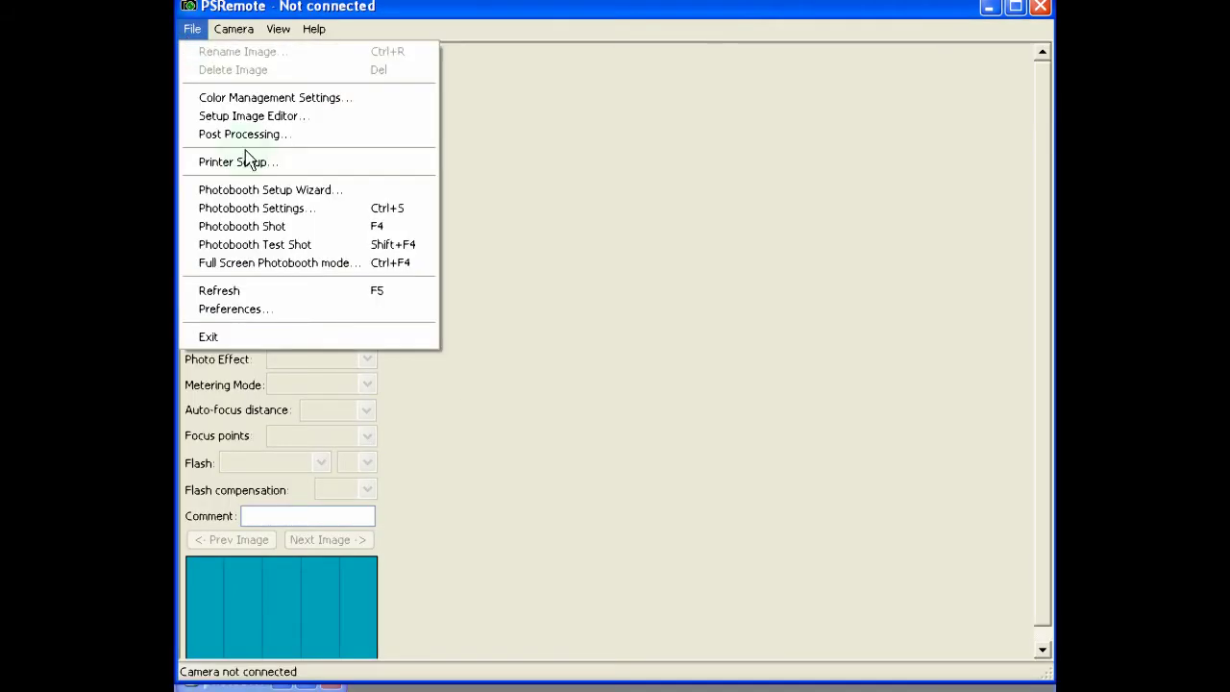
click(249, 208)
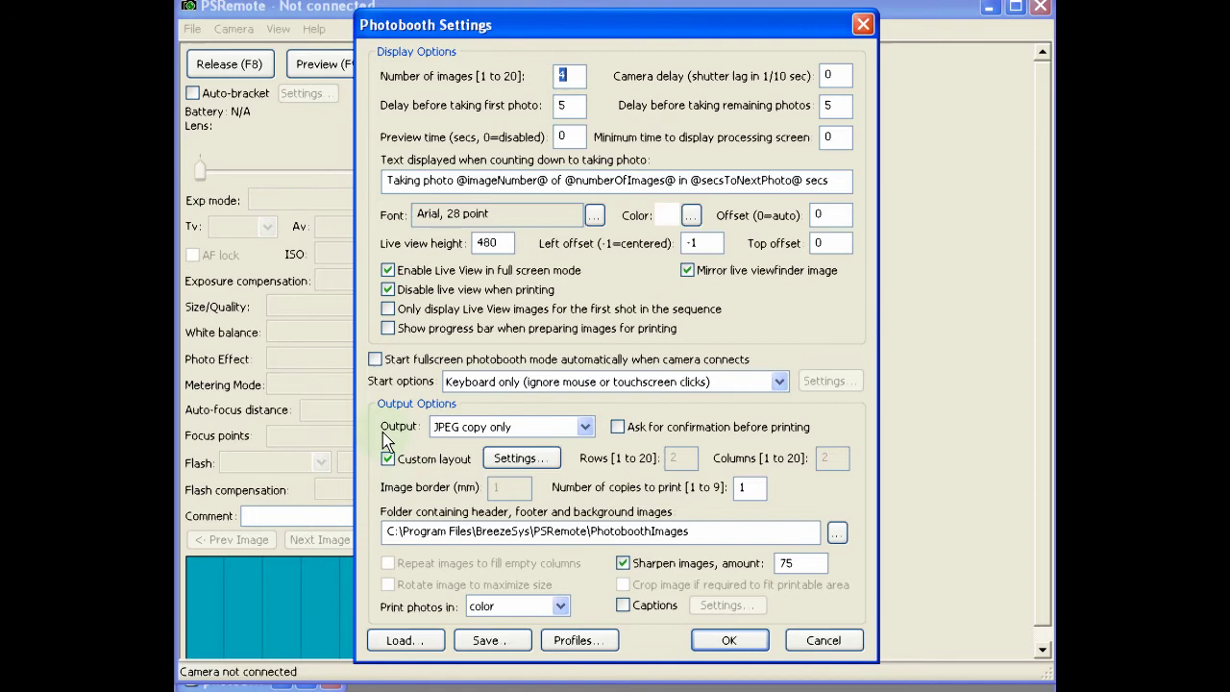
click(509, 461)
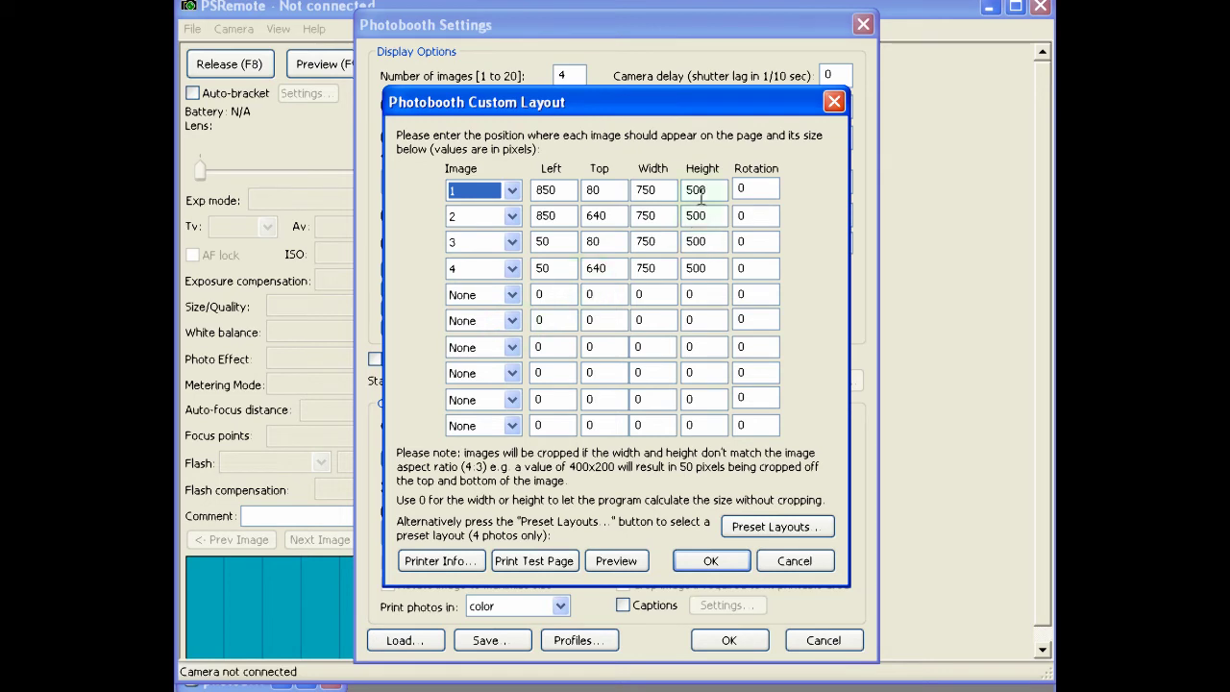
Preview the arrangement of the four 750 × 500 image slots, then close the preview
click(623, 557)
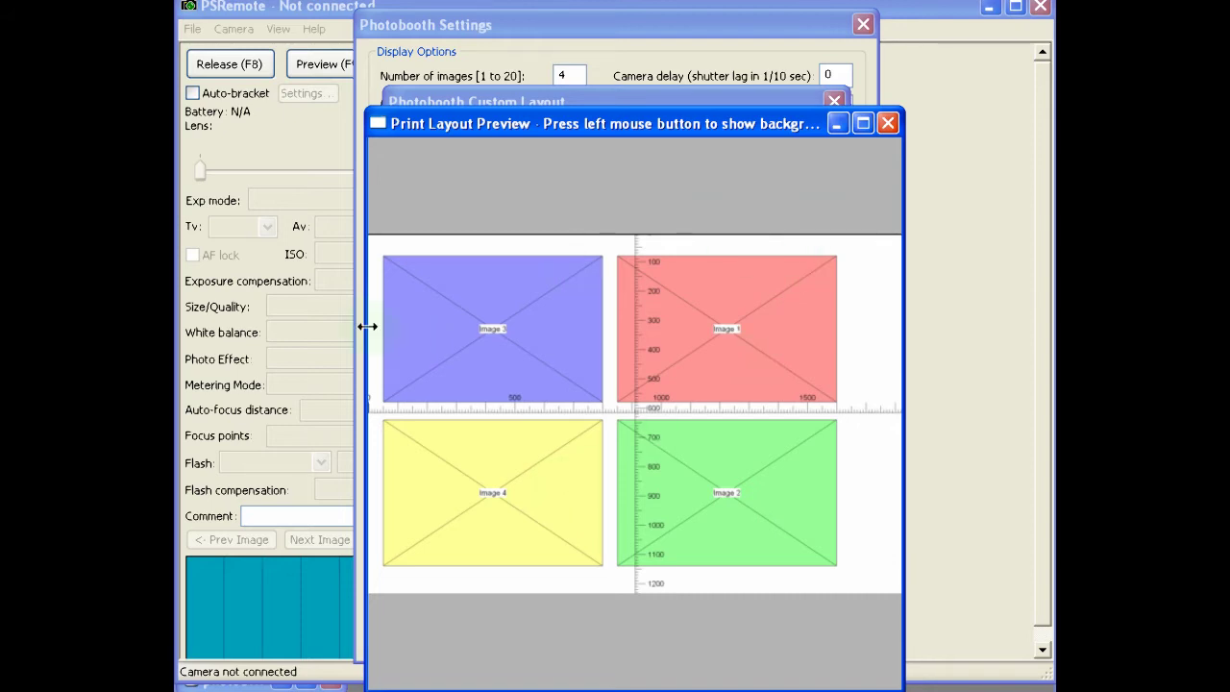
drag(365, 325, 249, 325)
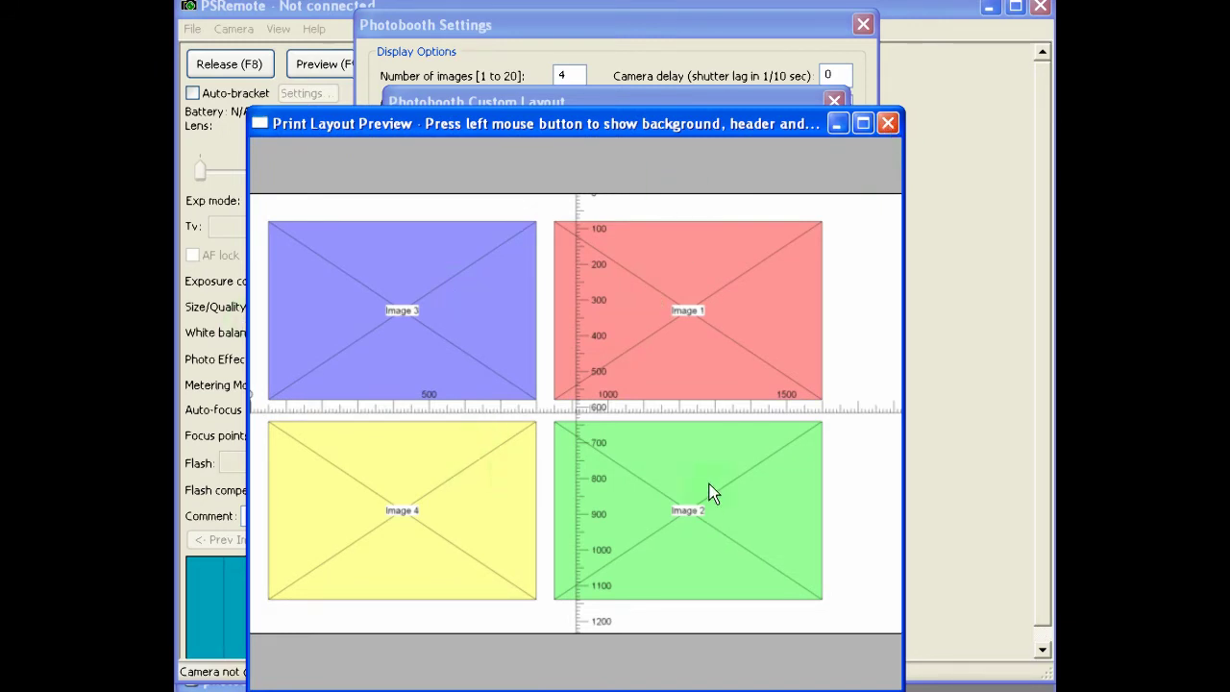
click(885, 125)
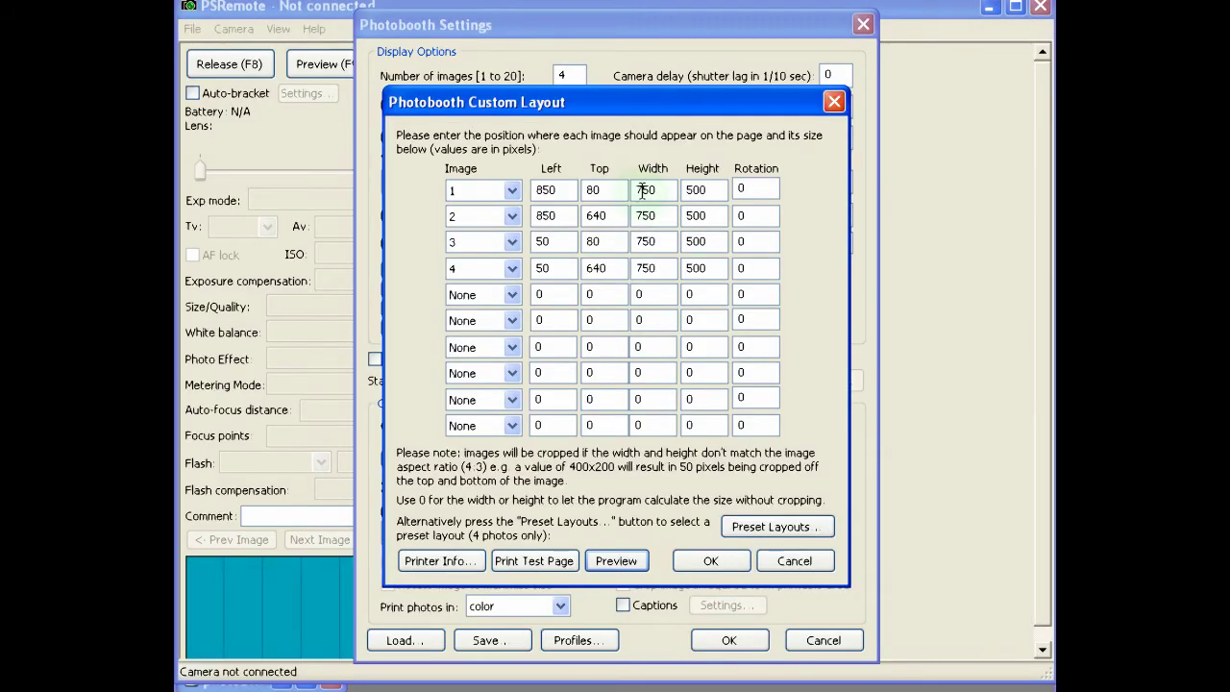
Resize all four image slots to 710 wide by 490 high
drag(642, 189, 705, 182)
text(10)
text(490)
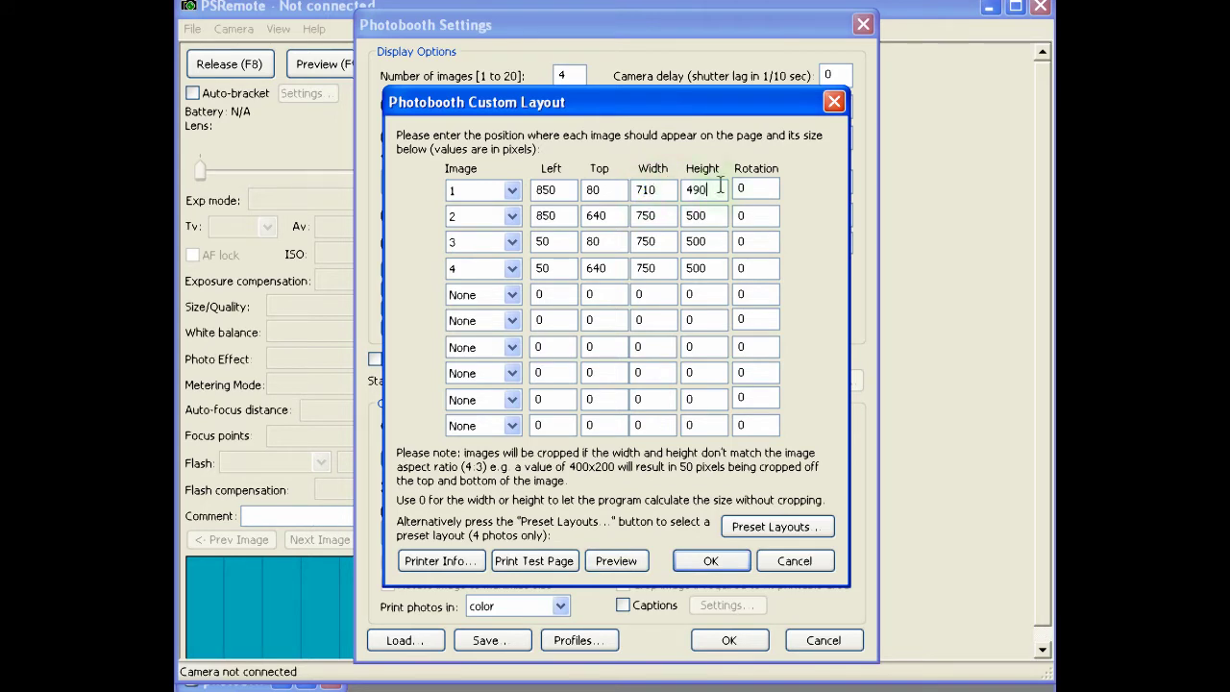
drag(642, 215, 716, 211)
text(10)
text(490)
drag(644, 241, 711, 239)
text(10)
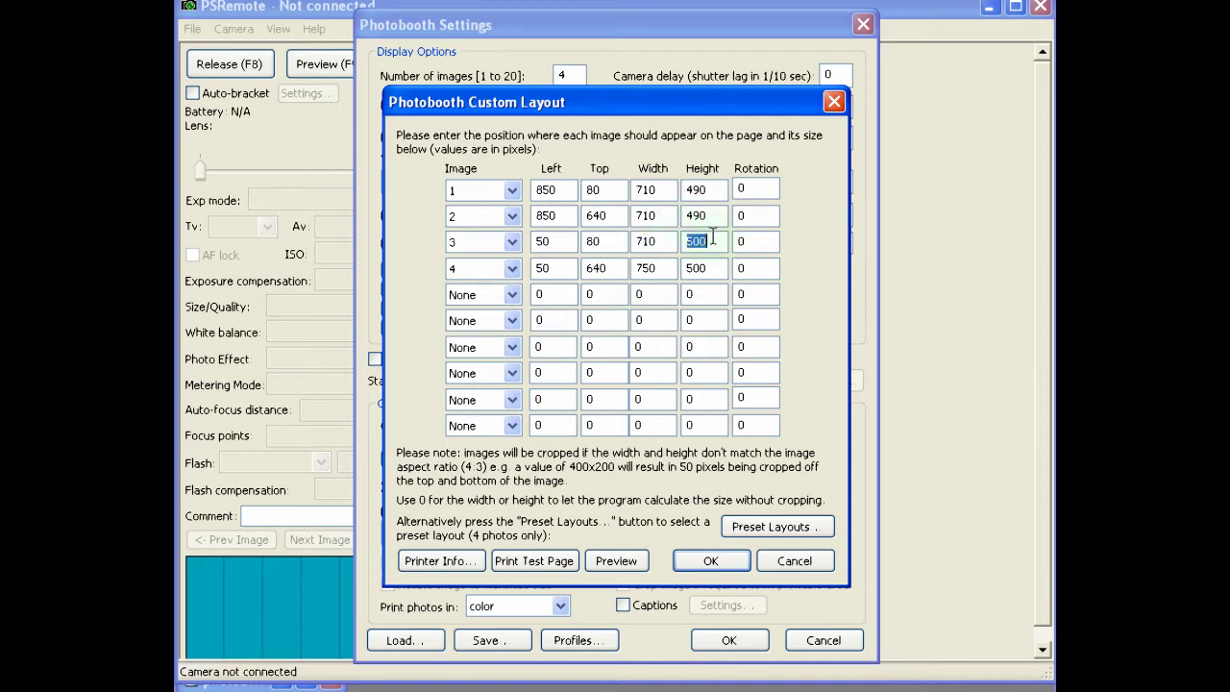
text(490)
drag(643, 269, 728, 267)
text(10490)
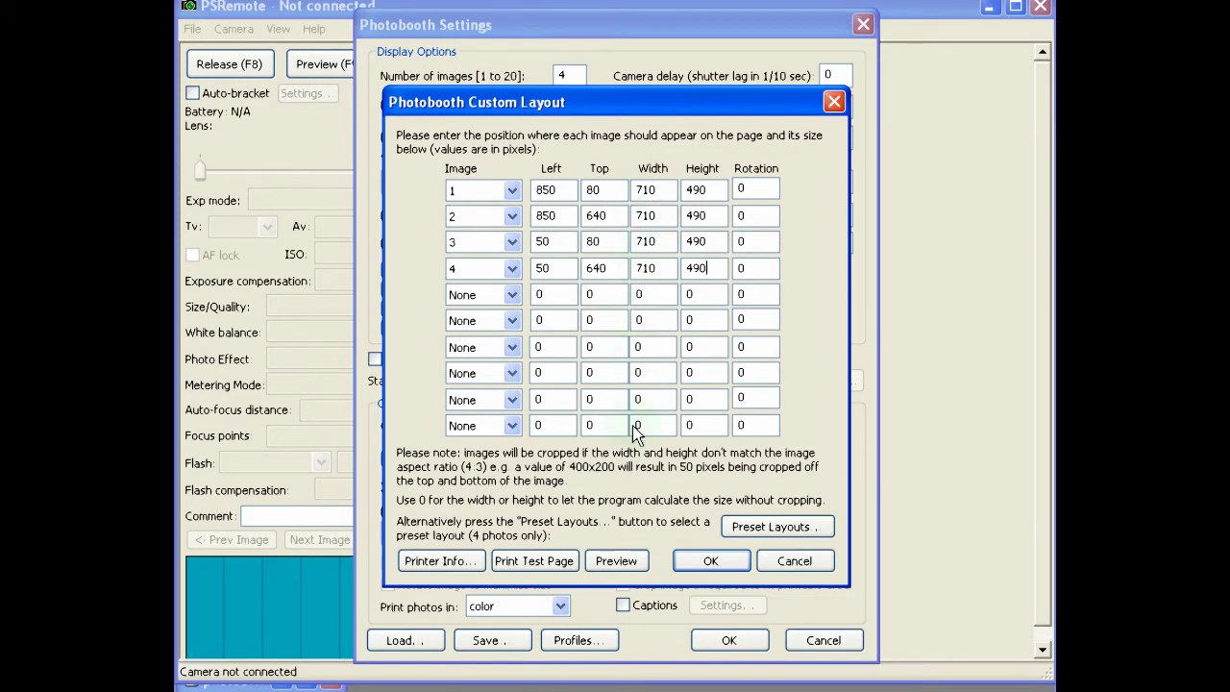
Preview the resized slot arrangement, close it, and return to the Photoshop template
click(616, 563)
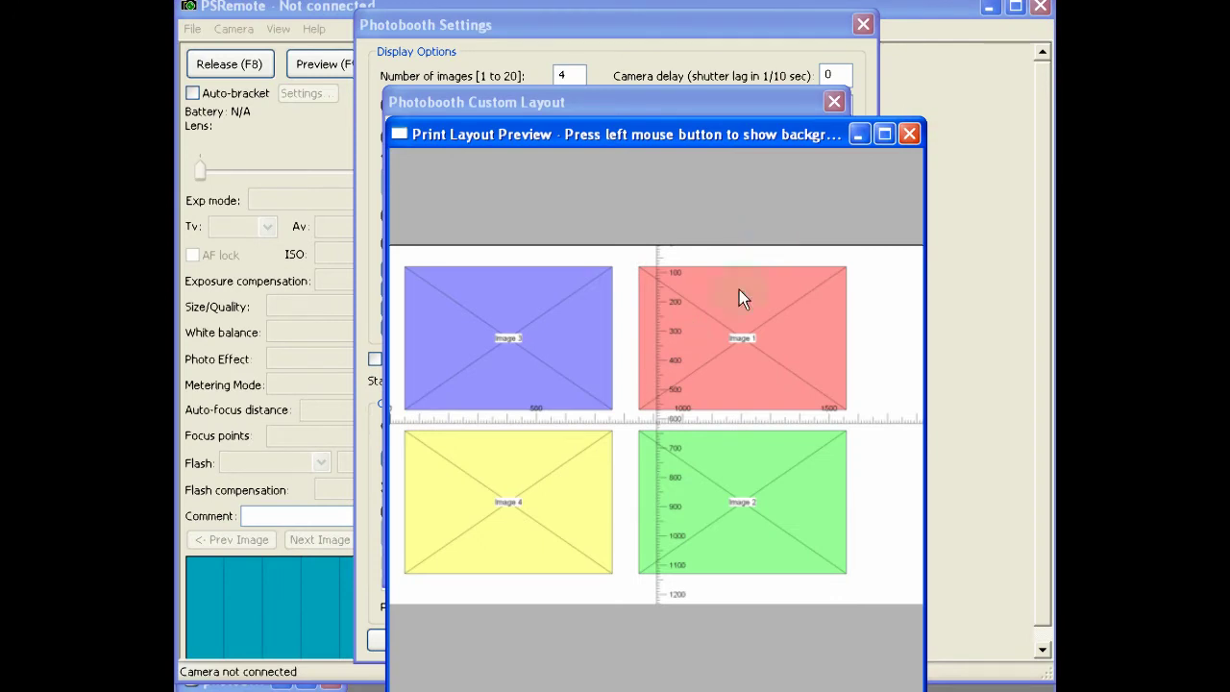
click(908, 135)
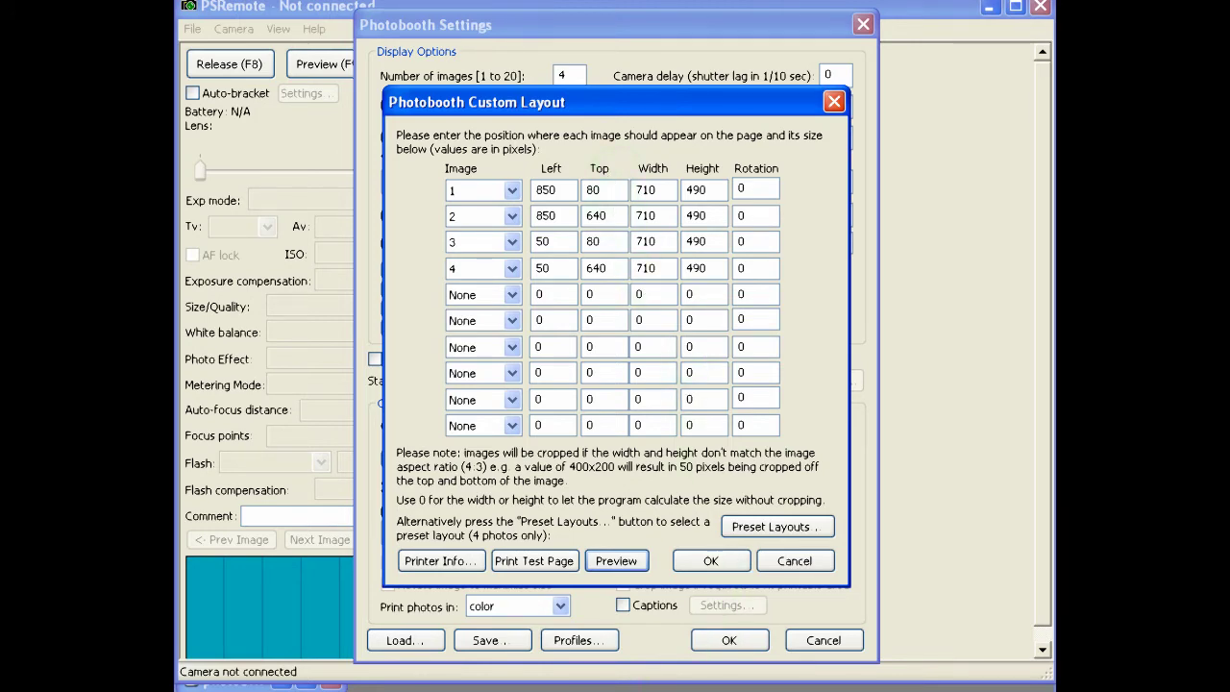
key(alt+Tab)
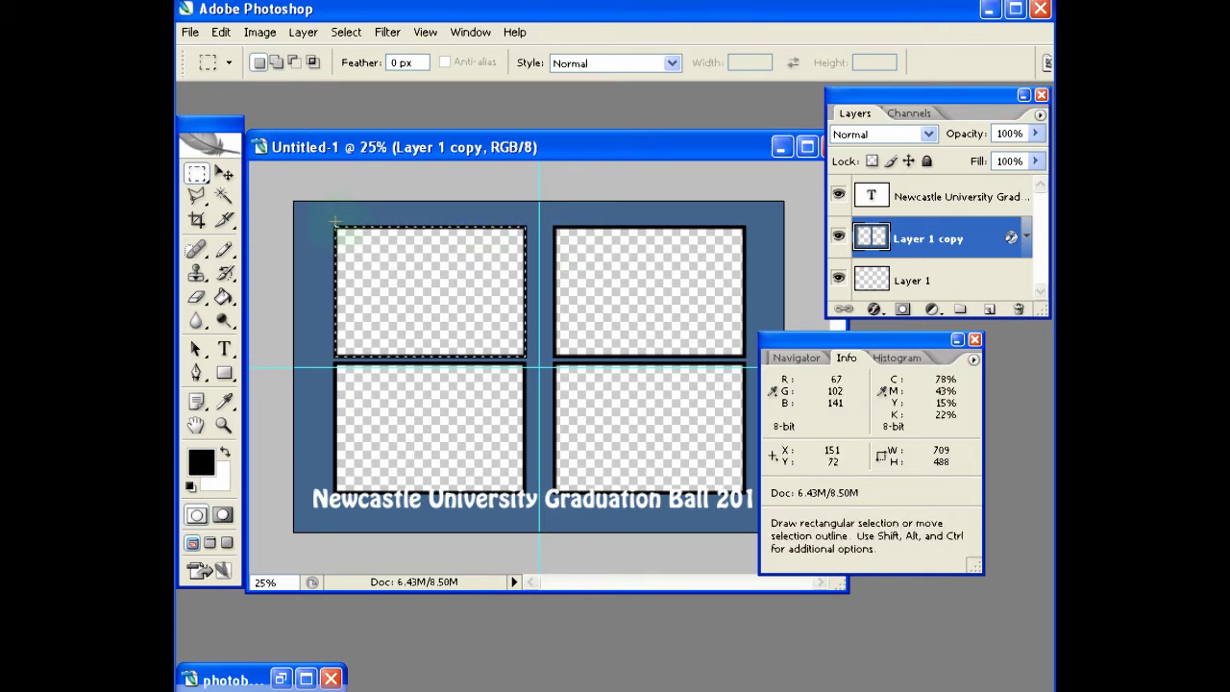
Deselect at the top-left frame's corner to read its top edge position, Y 84
click(334, 226)
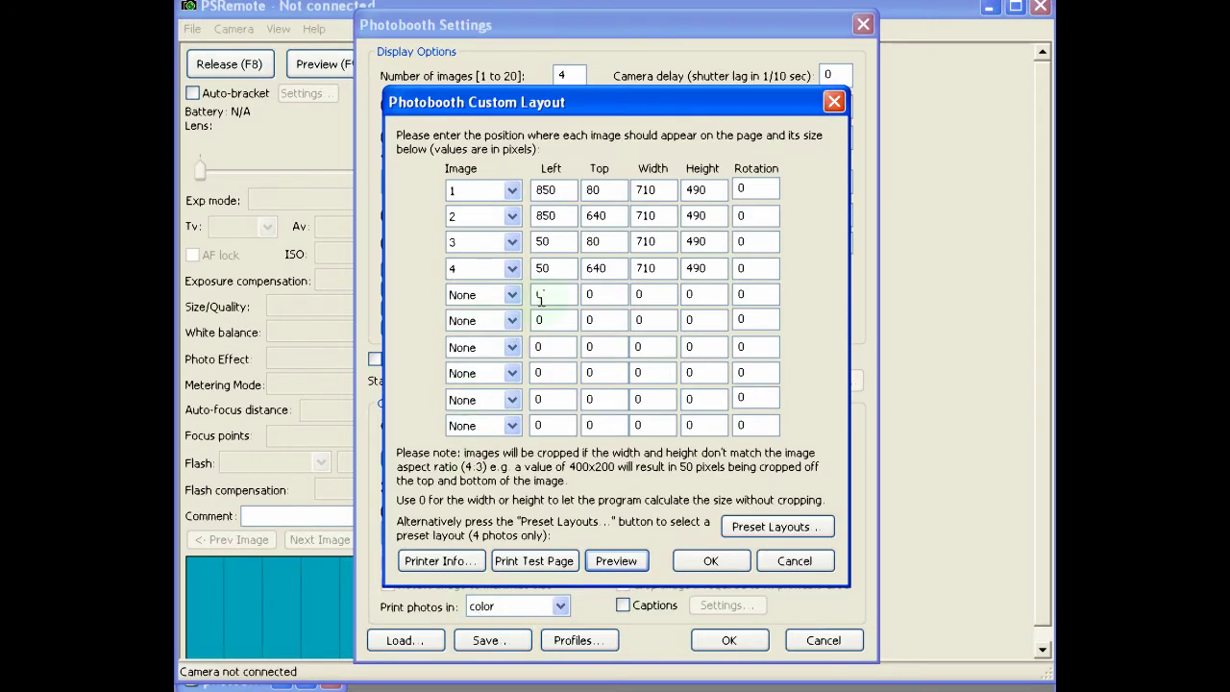
Set the Top position of images 1 and 2 to 84, correcting an earlier 150 entry
drag(600, 190, 585, 189)
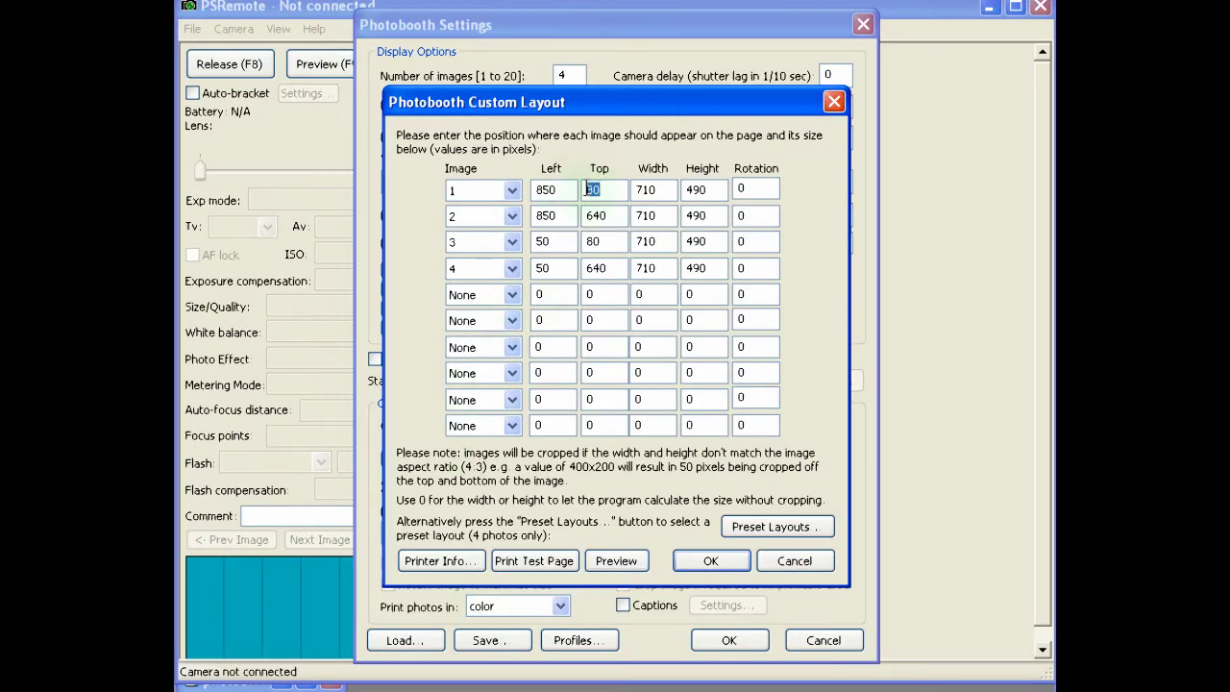
text(150)
drag(606, 214, 585, 215)
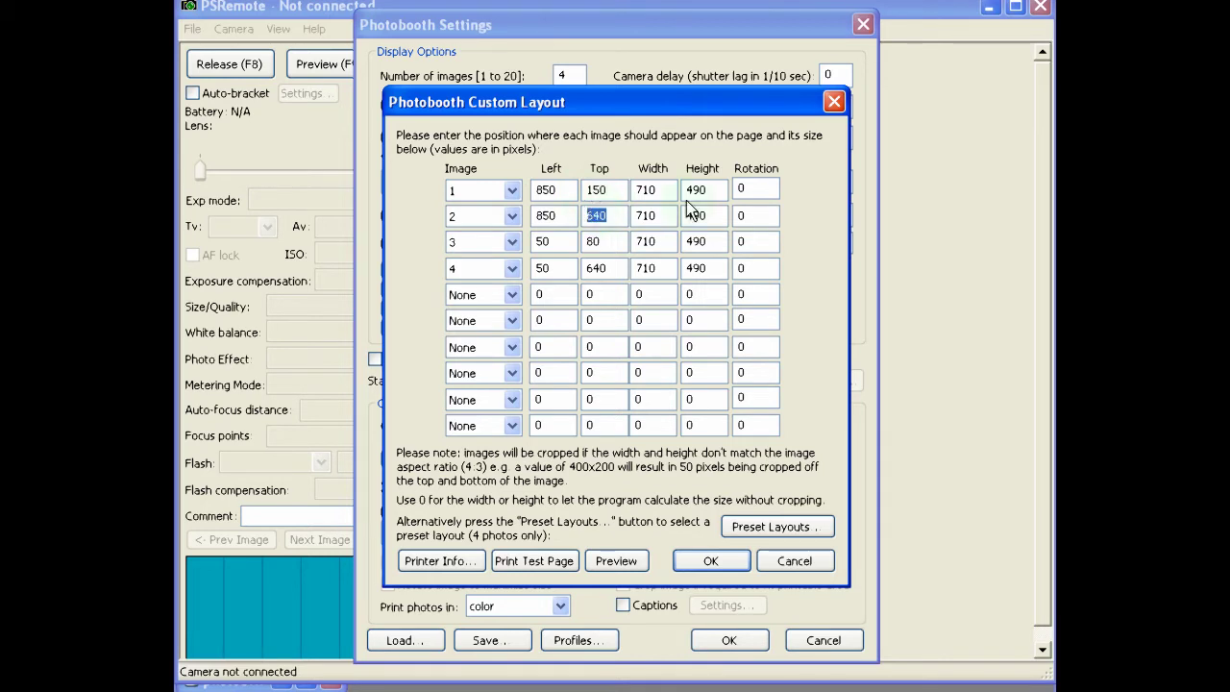
text(150)
drag(611, 189, 577, 195)
text(84)
drag(611, 215, 589, 214)
text(84)
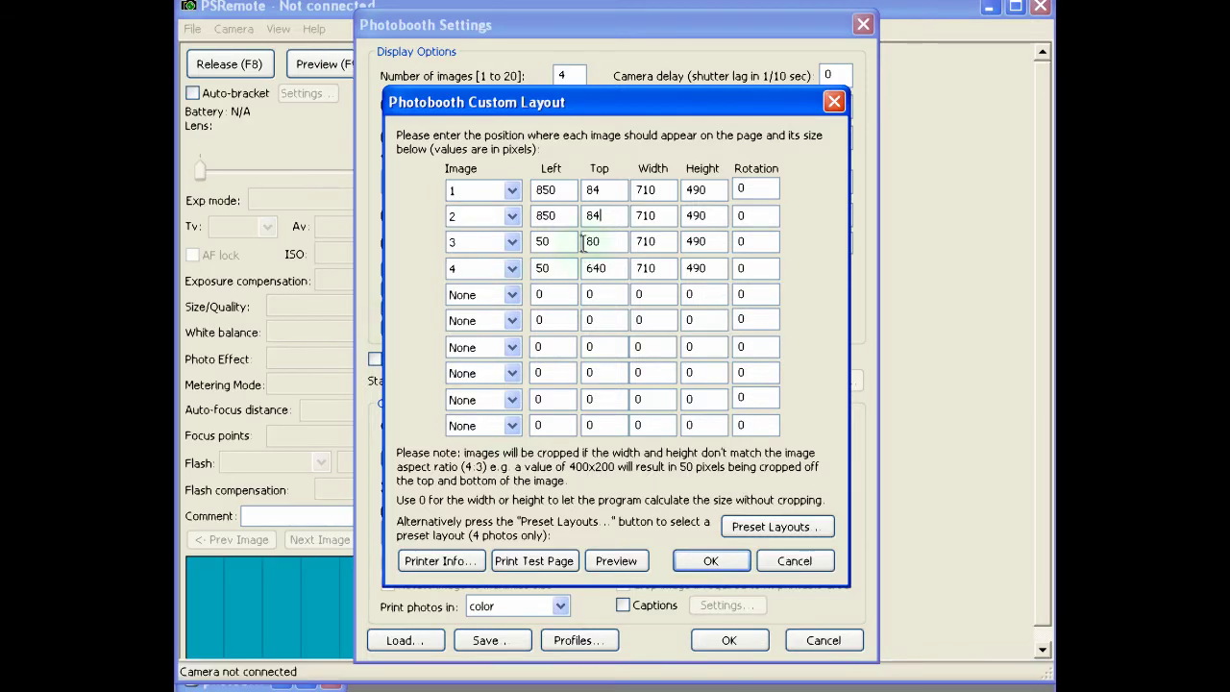
Set the Top position of images 3 and 4 to 600 and return to Photoshop
drag(607, 237, 592, 261)
text(600)
key(BackSpace)
text(00)
key(alt+Tab)
Set the Left position of images 1 and 3 to 150
drag(574, 188, 534, 197)
text(150)
drag(554, 242, 536, 240)
text(150)
Check the template in Photoshop, then set images 2 and 4 Left position to 967
click(661, 687)
drag(563, 241, 531, 215)
text(967)
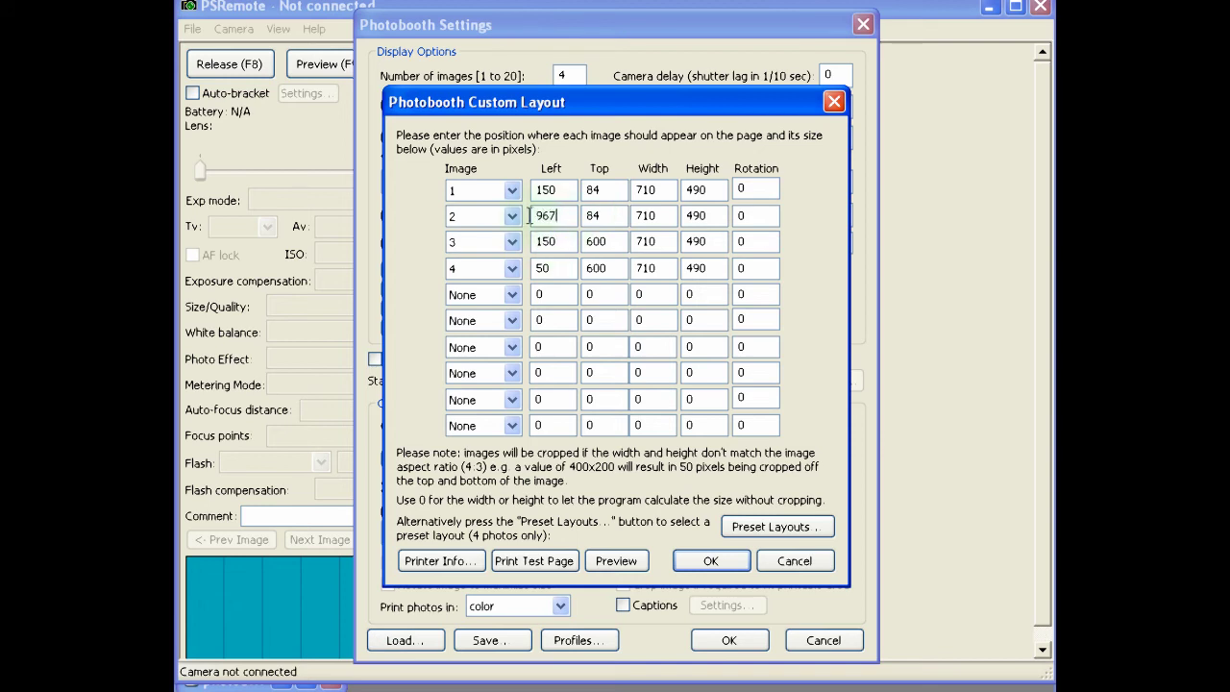
drag(559, 268, 536, 267)
text(967)
click(616, 563)
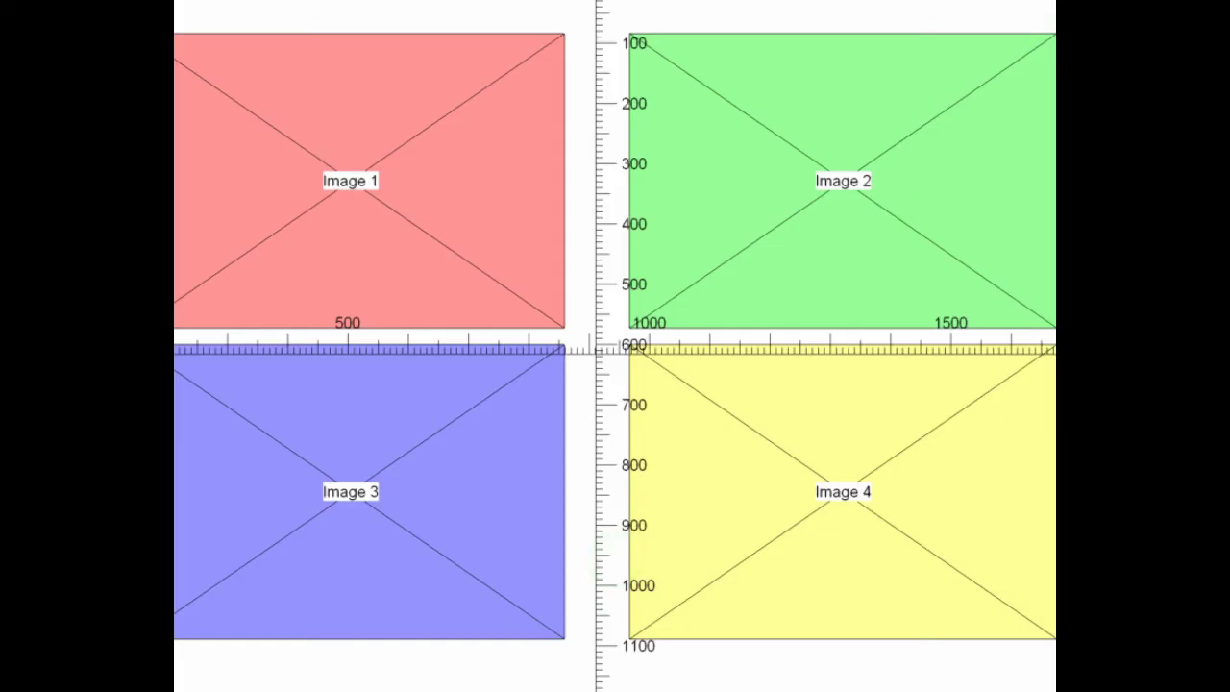
click(794, 211)
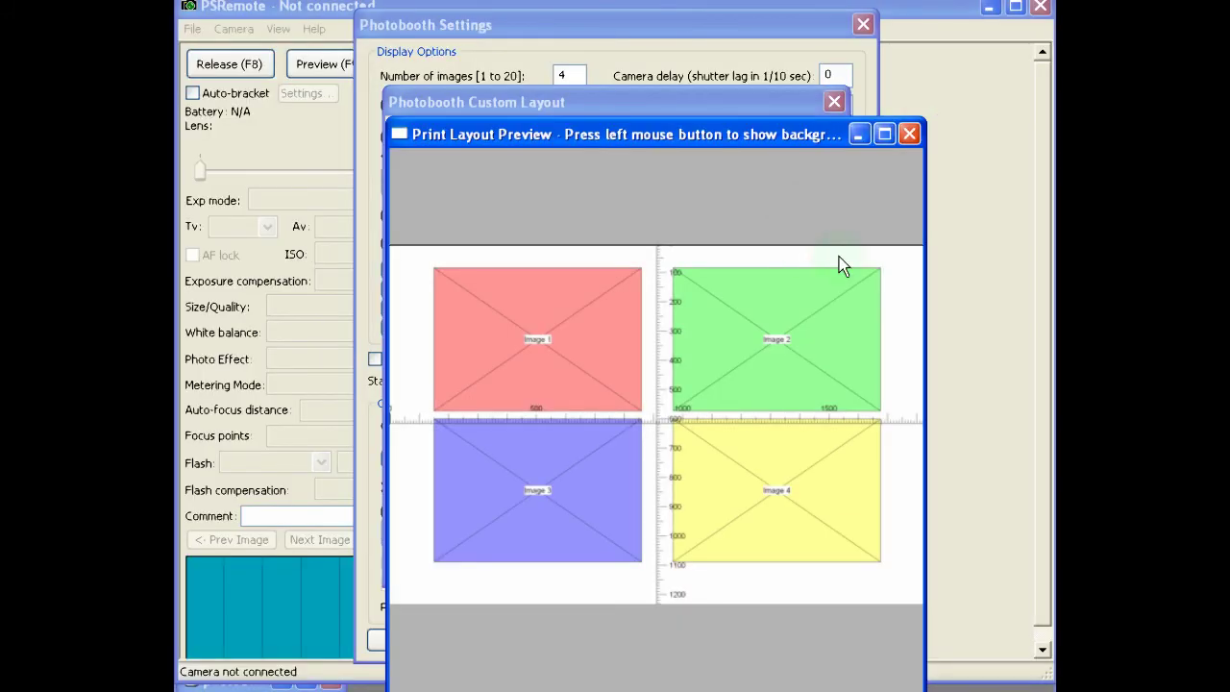
drag(924, 271, 987, 259)
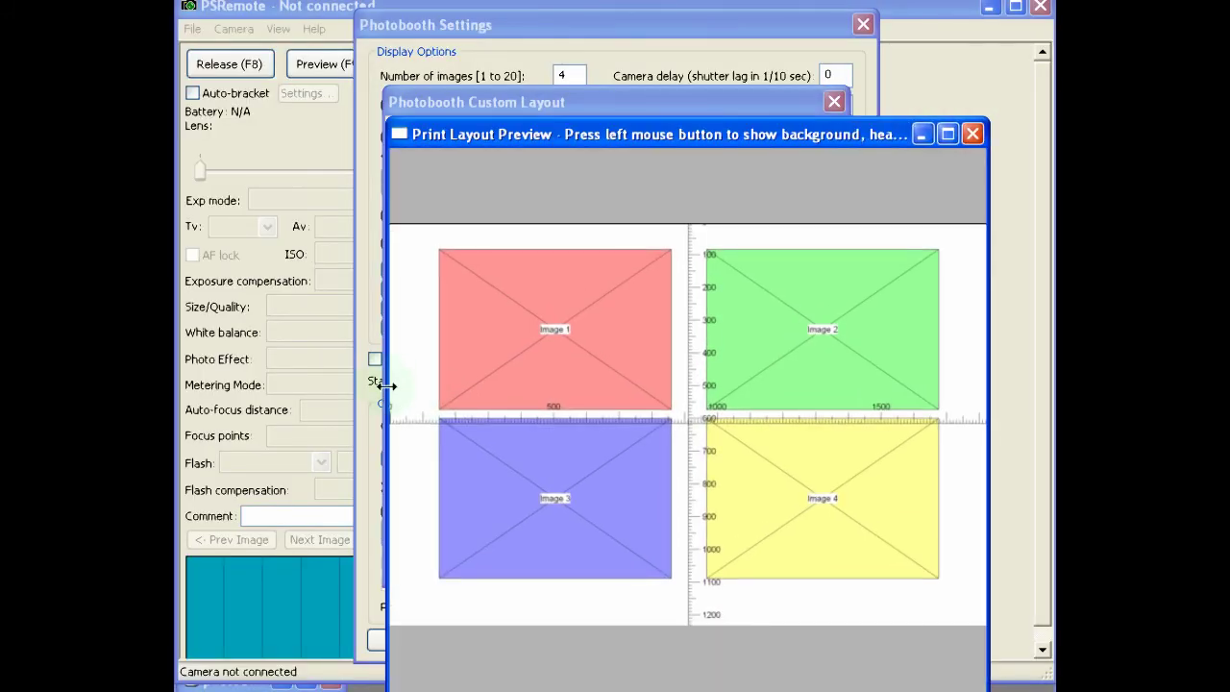
drag(384, 388, 307, 364)
drag(501, 134, 421, 51)
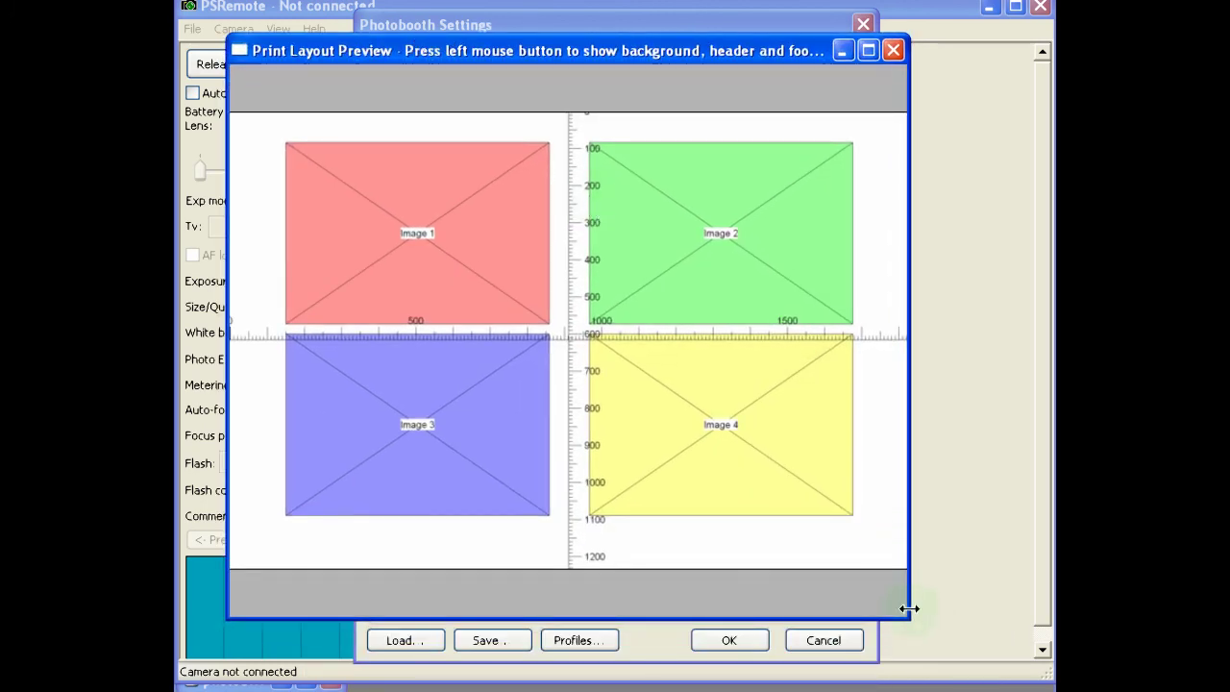
drag(910, 611, 1005, 637)
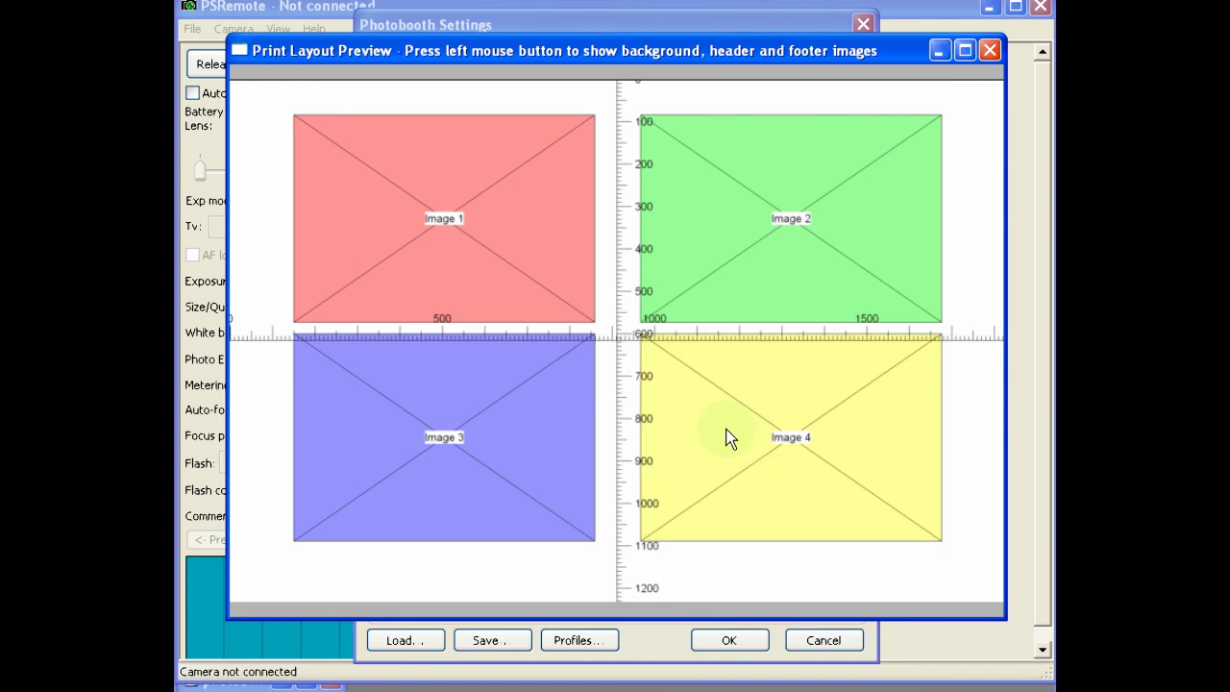
click(989, 54)
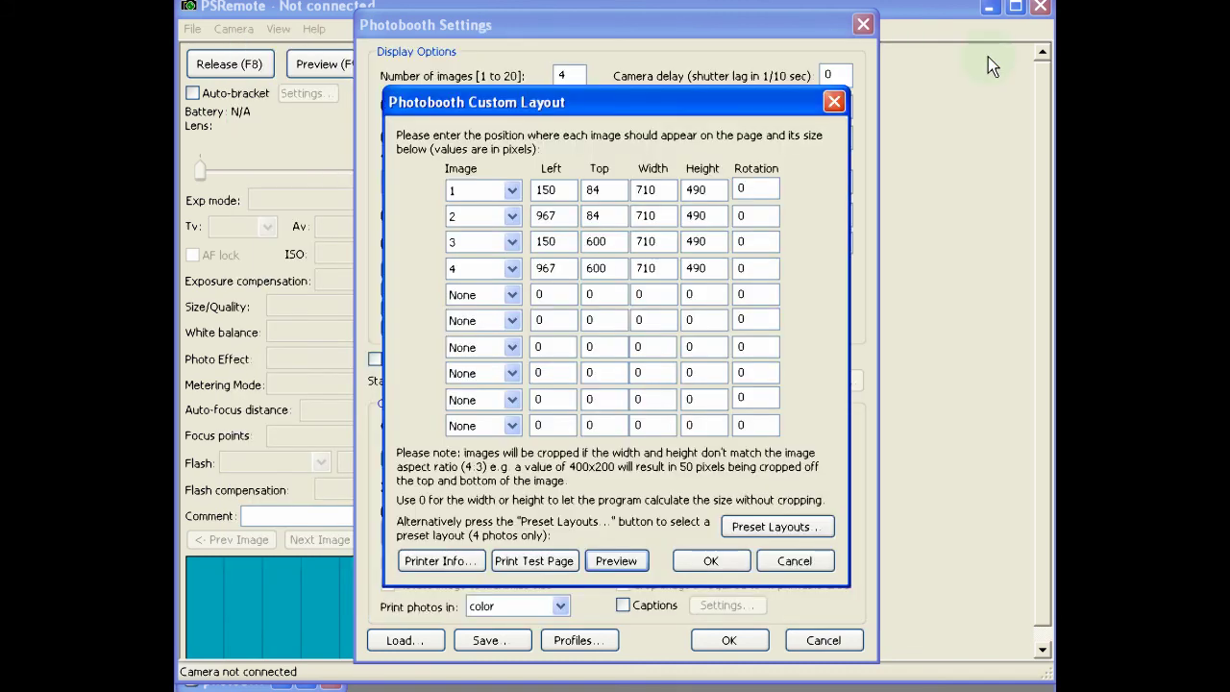
Accept the four-image custom layout with OK, returning to Photobooth Settings
click(710, 561)
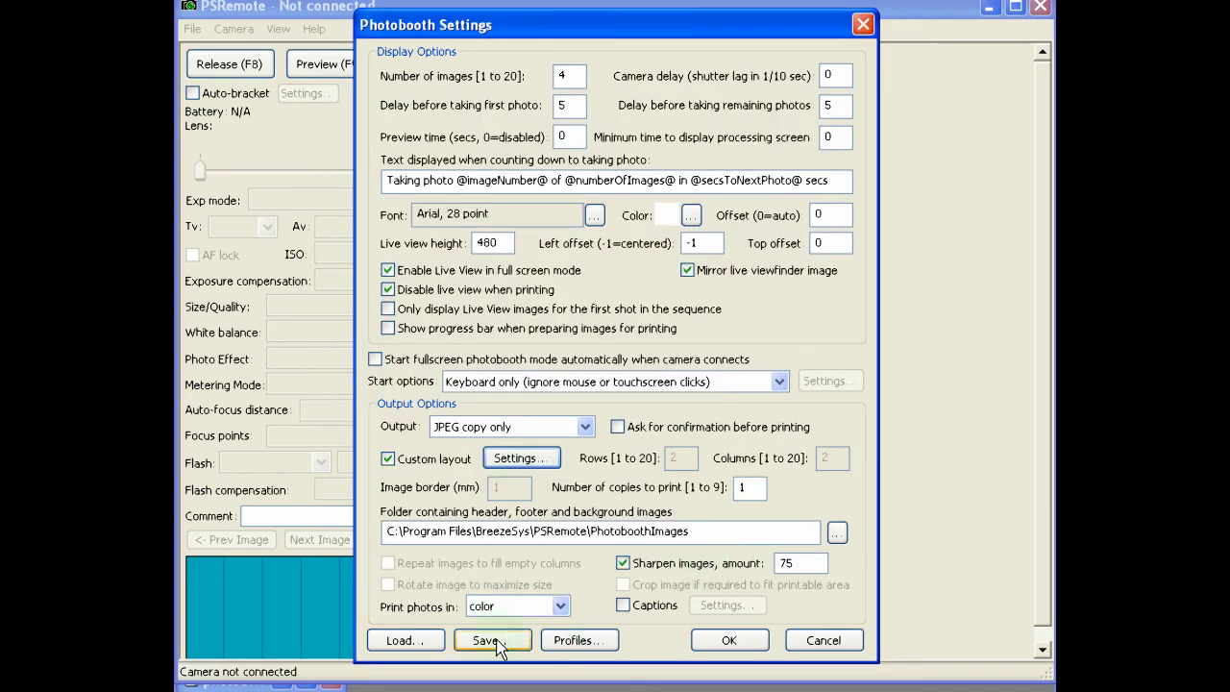